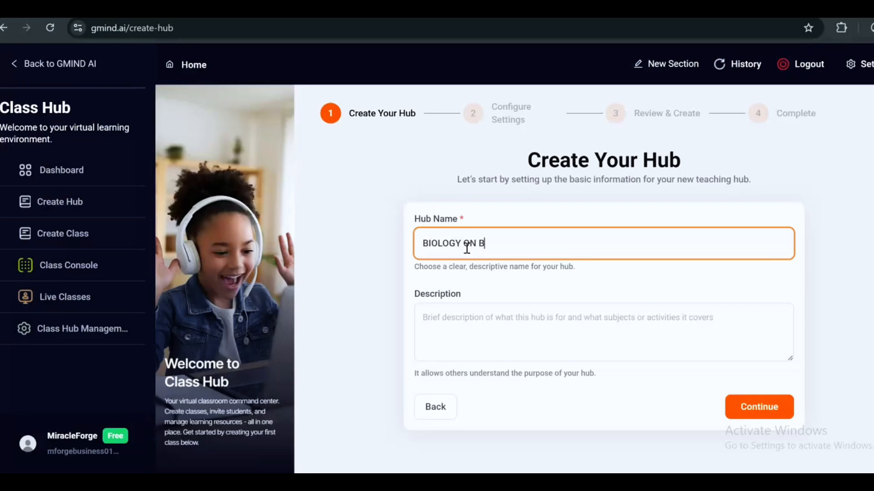
# Complete the hub name as 'BIOLOGY ONBOARD TH'
pyautogui.write('BOARD')
pyautogui.click(435, 319)
pyautogui.write('TH')
# Describe the hub as 'THIS IS A BEGINNER CLASS FOR STUDENT WHO ARE STARTING OUT IN BIOLOGY' and continue
pyautogui.click(435, 320)
pyautogui.write('THIS IS')
pyautogui.write(' A BEGINN')
pyautogui.write('ER CLAS')
pyautogui.write('S FOR ST')
pyautogui.write('UDENT ')
pyautogui.write('WHO ARE ')
pyautogui.write('SRA')
pyautogui.press('BackSpace')
pyautogui.press('BackSpace')
pyautogui.write('TRT')
pyautogui.press('BackSpace')
pyautogui.press('BackSpace')
pyautogui.write('ARTING')
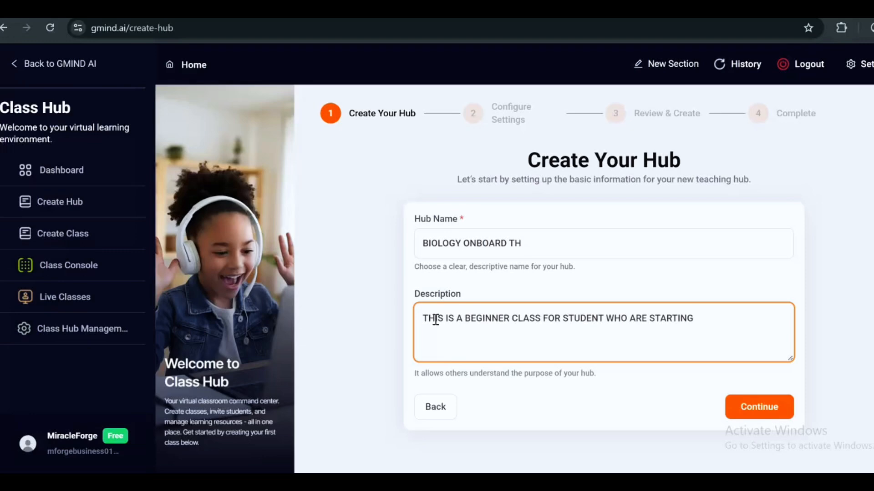
pyautogui.write(' OUT IN BIOL')
pyautogui.write('Y')
pyautogui.press('BackSpace')
pyautogui.press('BackSpace')
pyautogui.write('OLOGY')
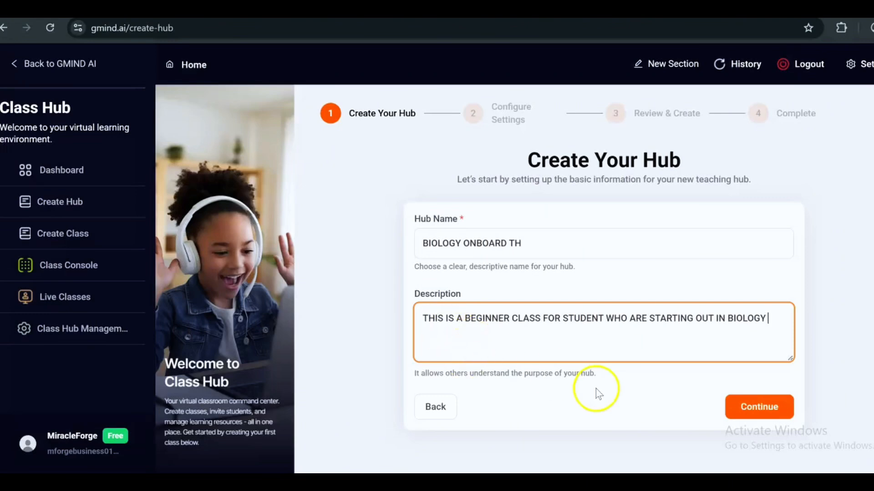
pyautogui.click(775, 403)
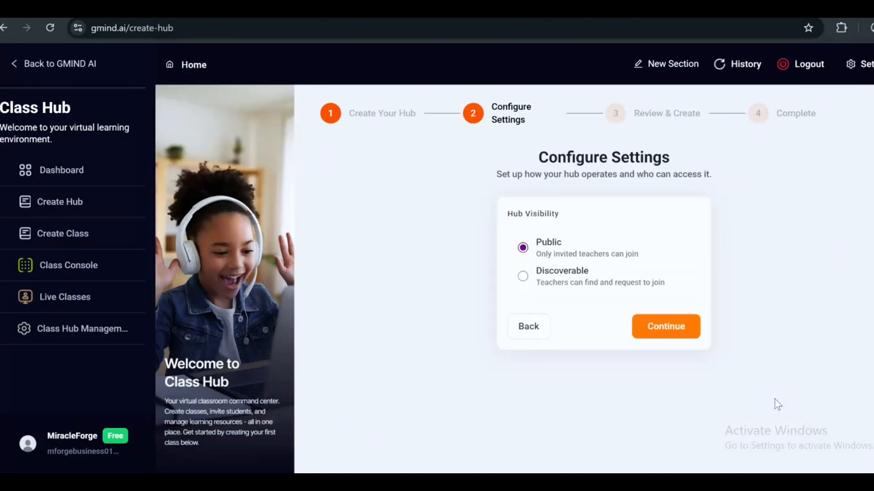
# Keep the hub Public, create BIOLOGY ONBOARD TH, and start a new class for it
pyautogui.click(690, 339)
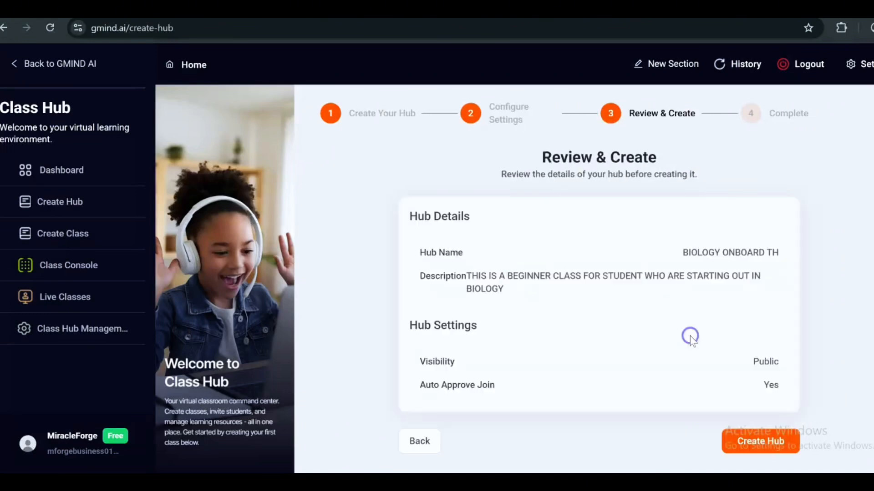
pyautogui.click(749, 443)
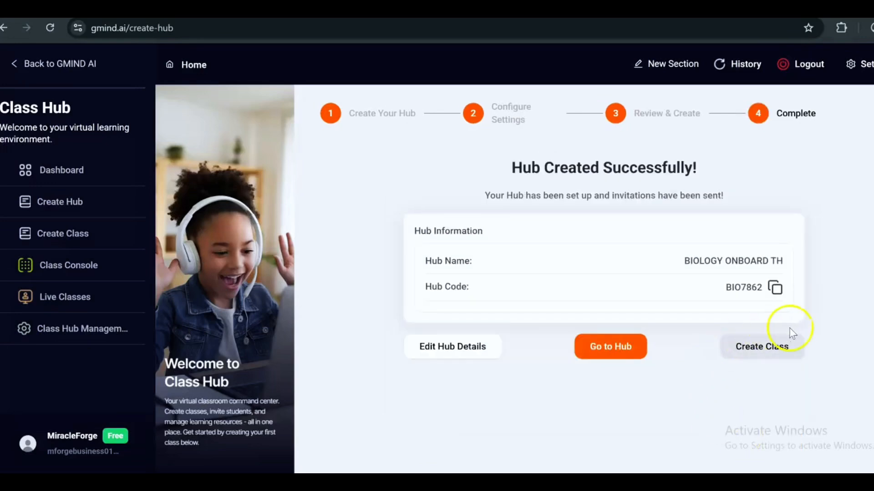
pyautogui.scroll(-1, 768, 318)
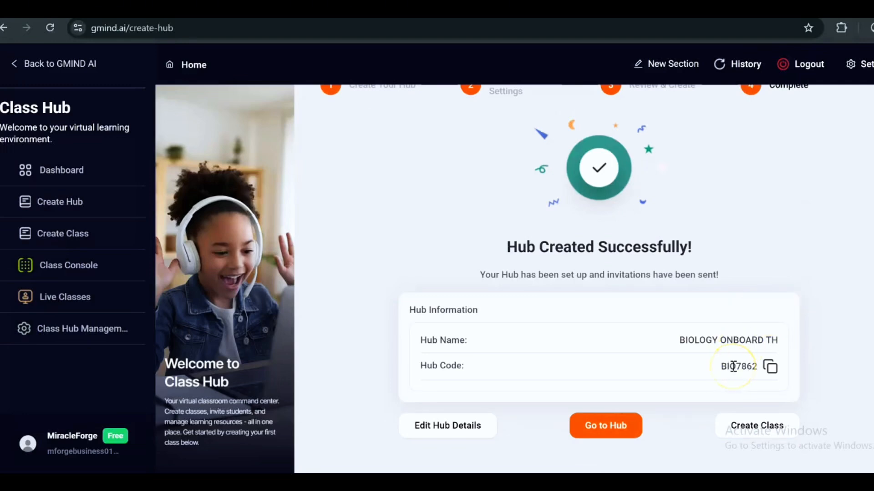
pyautogui.click(727, 428)
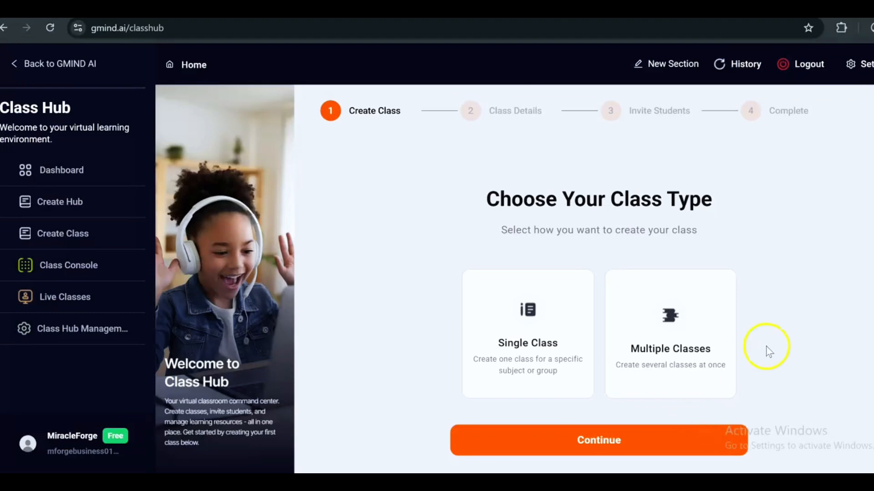
# Choose a Single Class and assign it to the BIOLOGY ONBOARD TH hub
pyautogui.click(570, 353)
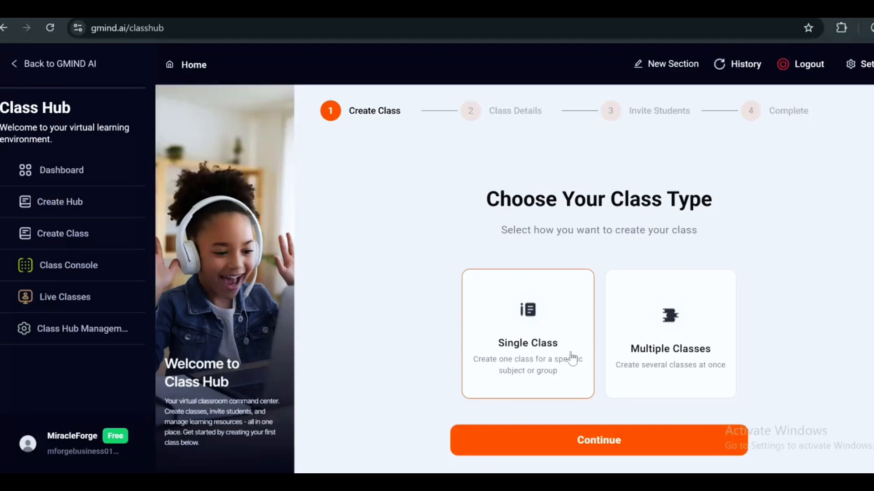
pyautogui.click(569, 430)
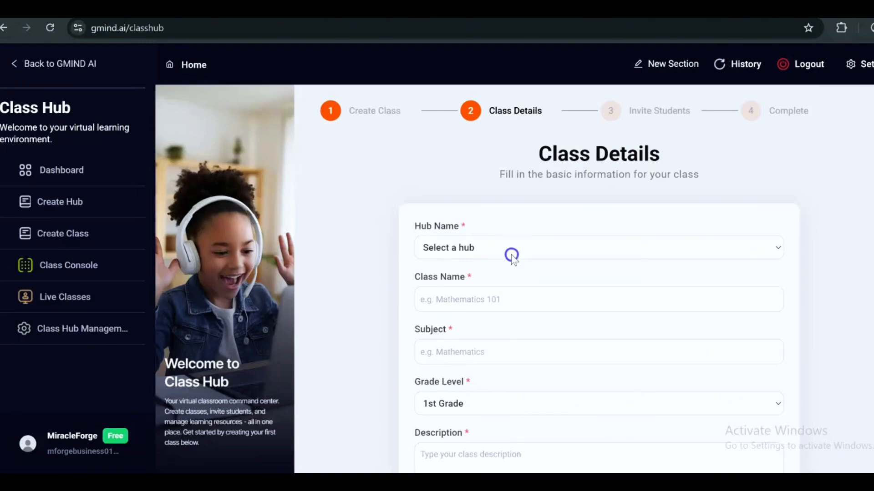
pyautogui.click(513, 258)
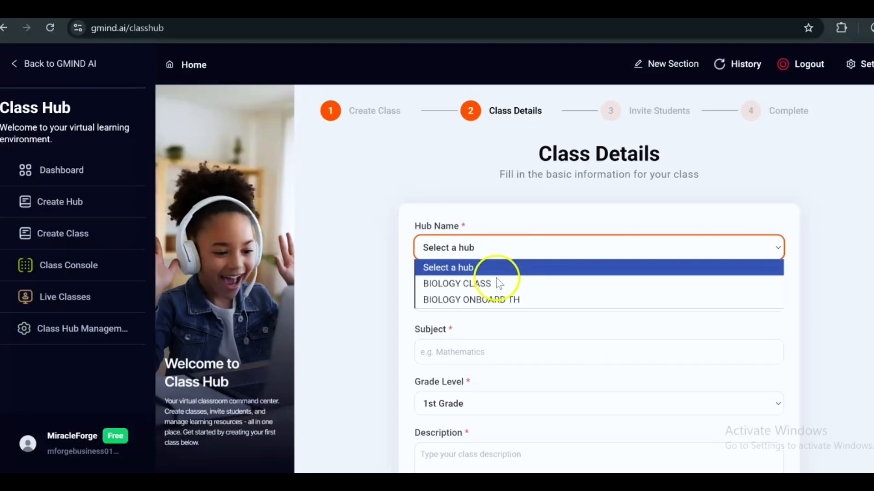
pyautogui.click(489, 301)
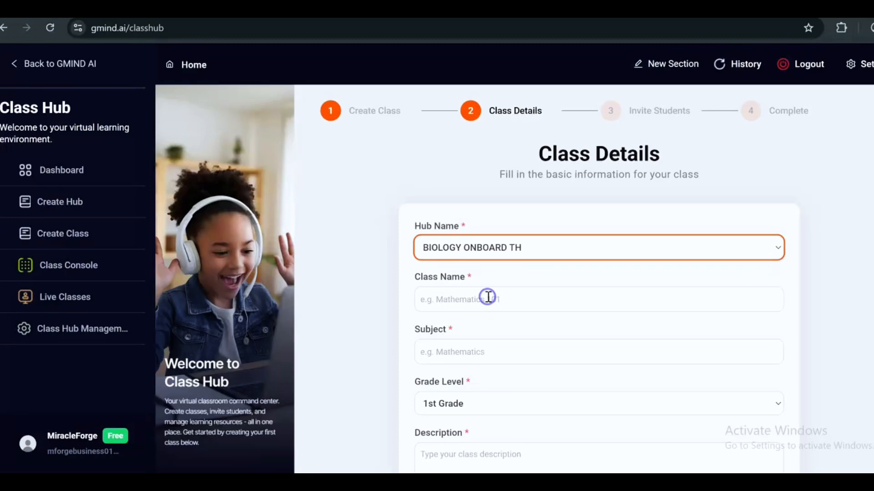
# Name the class 'Biology class' with subject BIO 101 and Beginner grade level
pyautogui.click(486, 301)
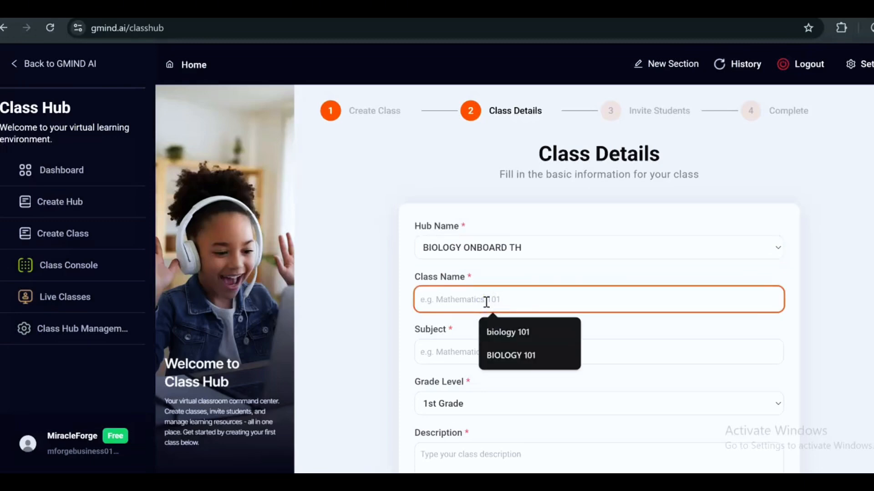
pyautogui.write('Biology ')
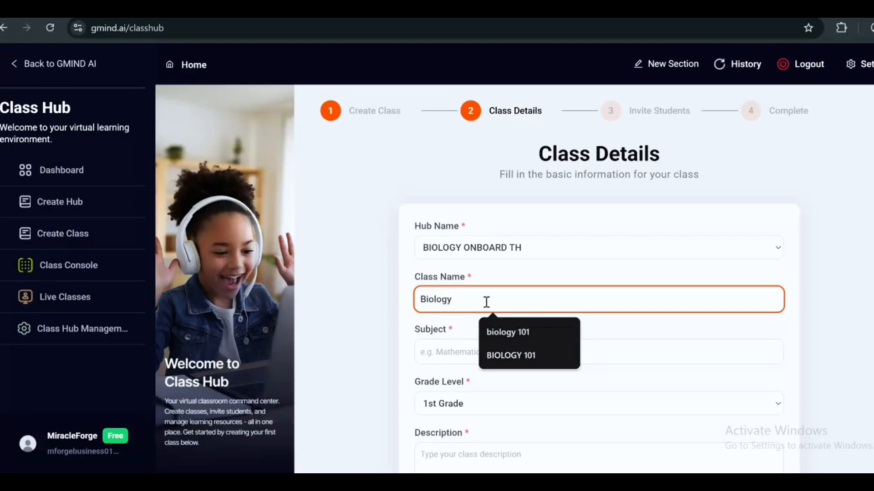
pyautogui.write('class')
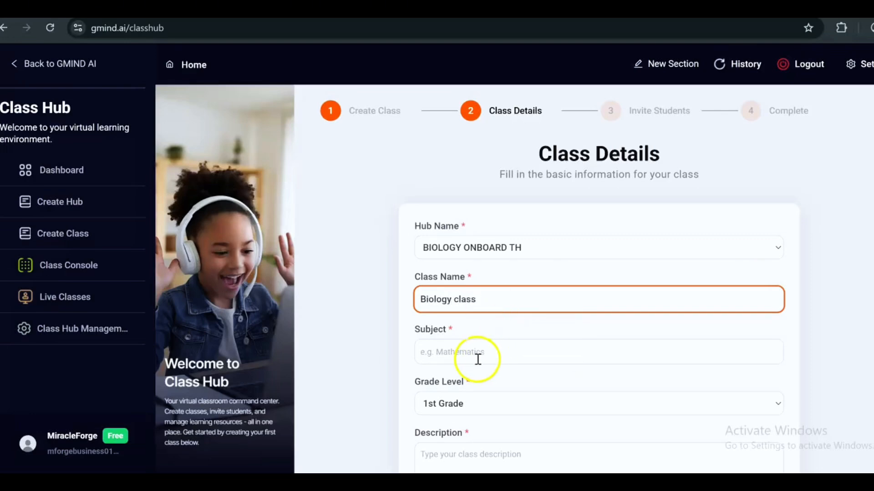
pyautogui.click(480, 359)
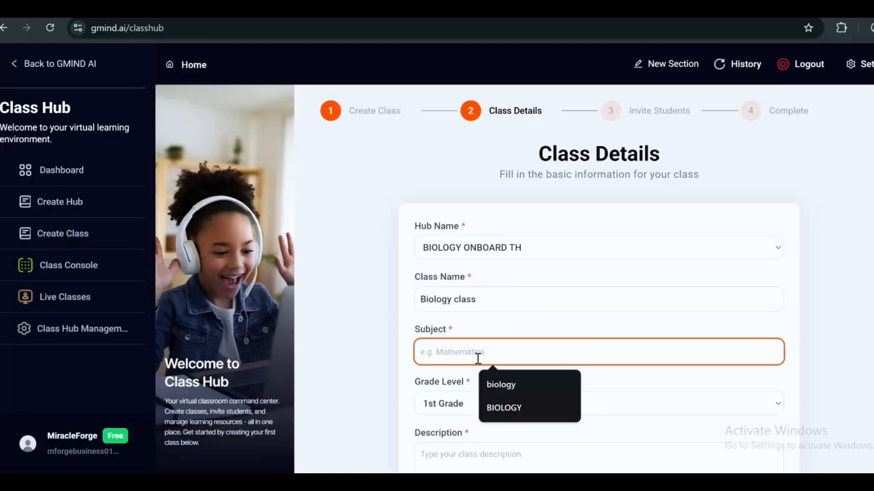
pyautogui.write('BIO ')
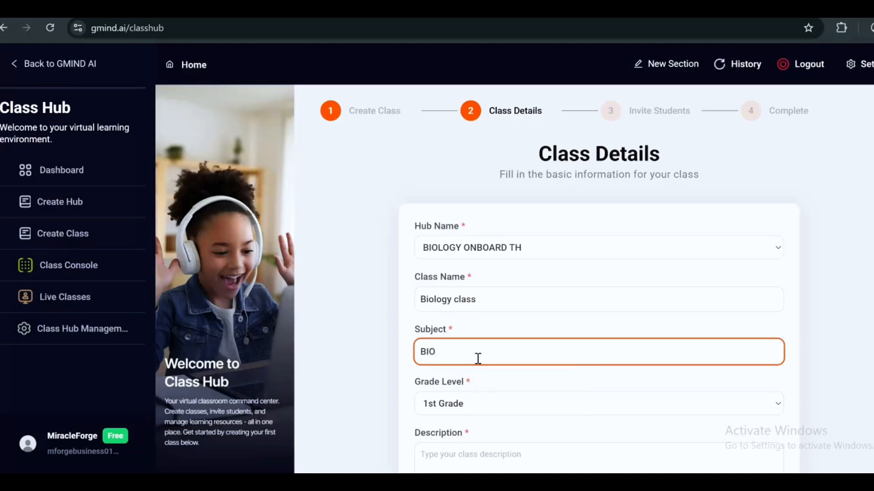
pyautogui.write('101')
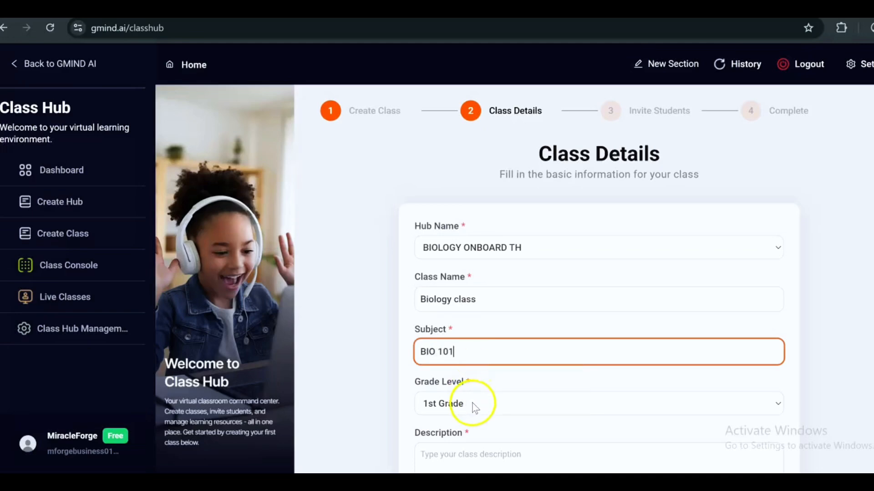
pyautogui.click(473, 405)
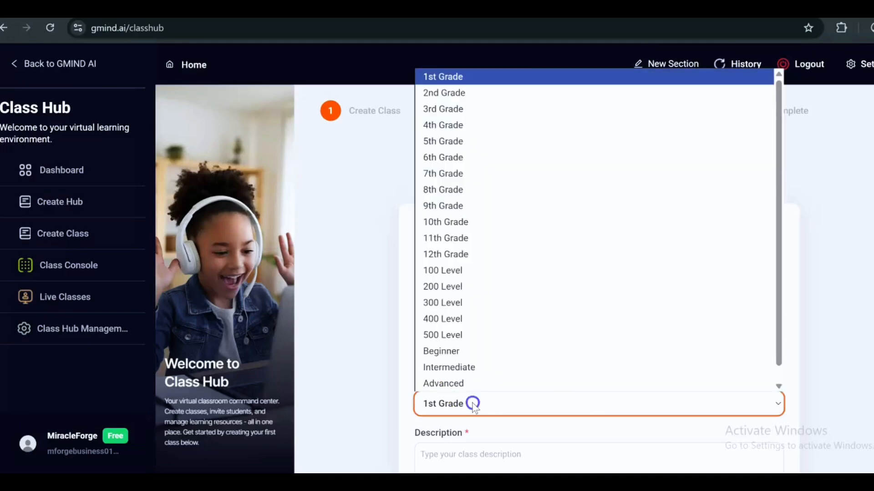
pyautogui.click(443, 348)
# Describe it as 'THIS IS A BEGINNER CLASS FOR STUDENTS WHO ARE STARTING OUT IN BIOLOGY' with additional teachers: Yes
pyautogui.scroll(-1, 494, 396)
pyautogui.click(494, 396)
pyautogui.write('T')
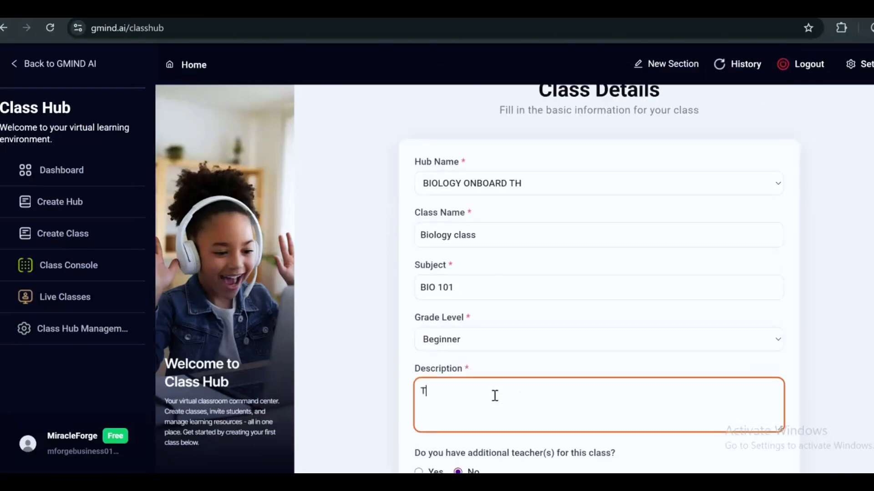
pyautogui.write('HIS IS A BEH')
pyautogui.press('BackSpace')
pyautogui.write('GINNER CLASS ')
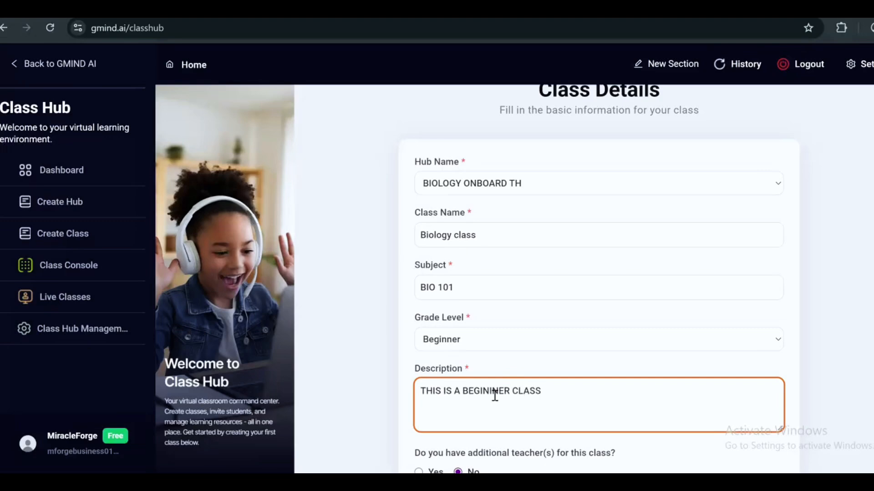
pyautogui.write('FOR STUDENTS WHO AT')
pyautogui.press('BackSpace')
pyautogui.write('RE')
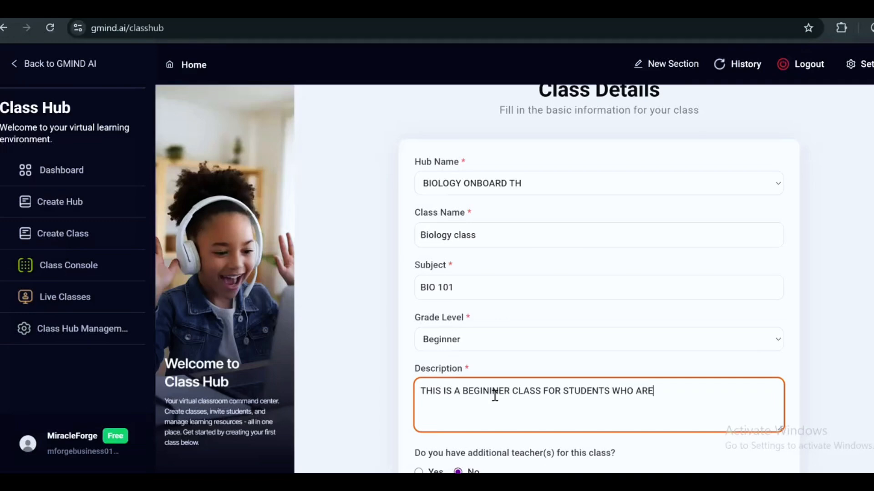
pyautogui.write(' STARTING OUT IN B')
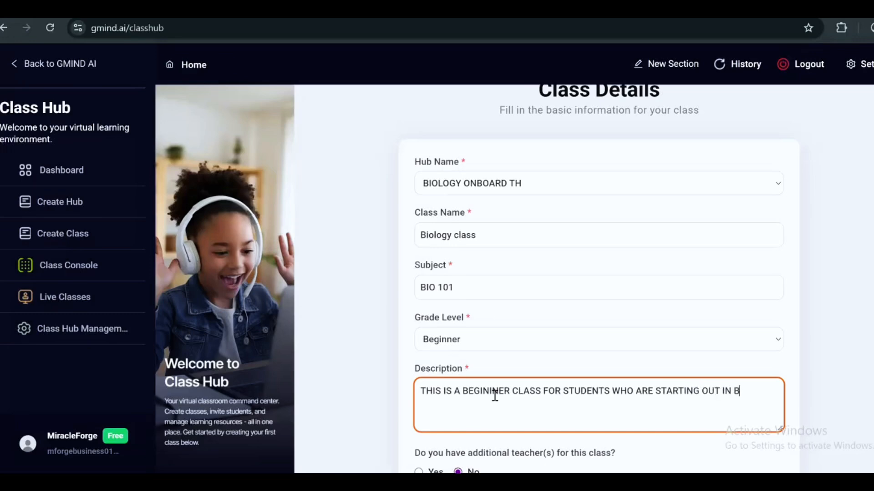
pyautogui.write('IOLOGY')
pyautogui.scroll(-3, 495, 396)
pyautogui.click(418, 471)
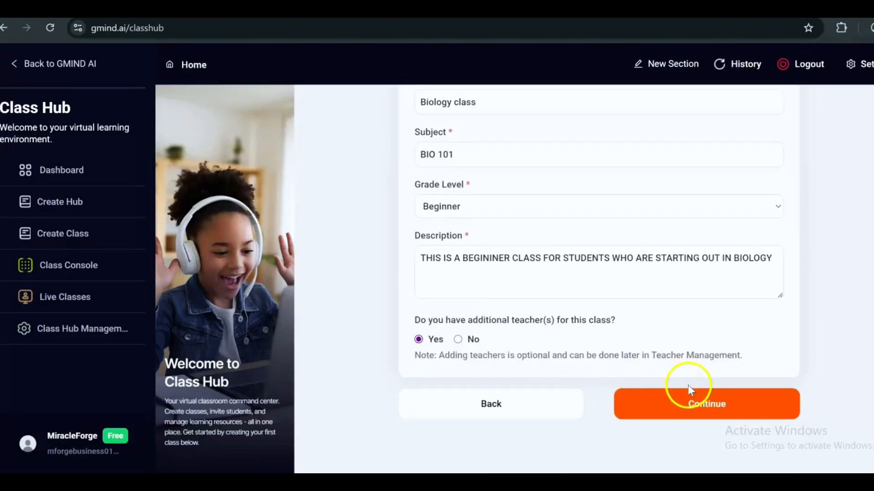
# Invite an additional teacher by their e-mail address and finish creating the class
pyautogui.click(681, 412)
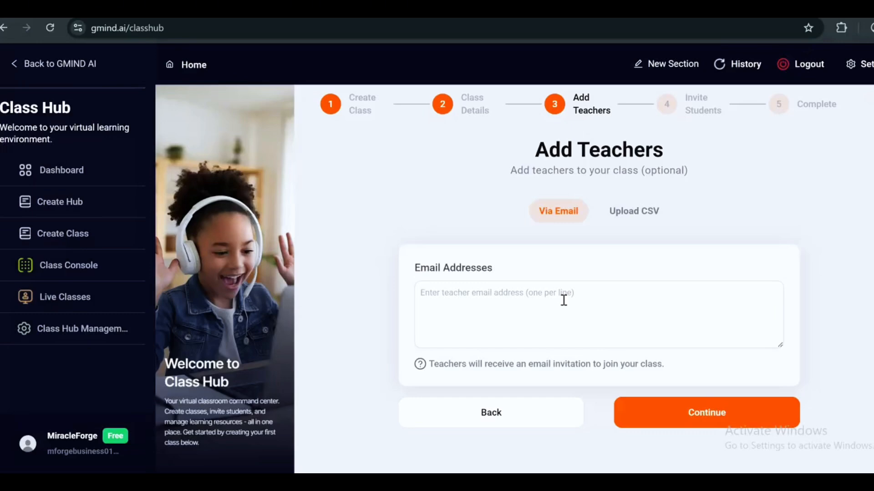
pyautogui.click(509, 293)
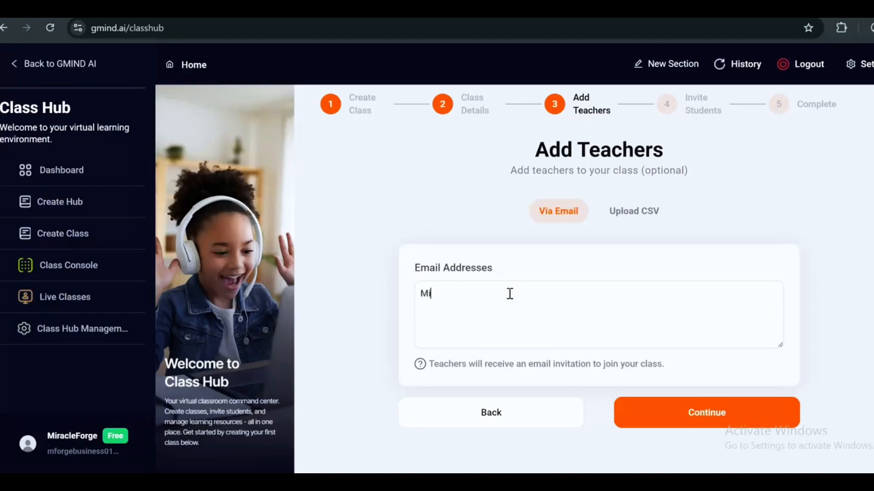
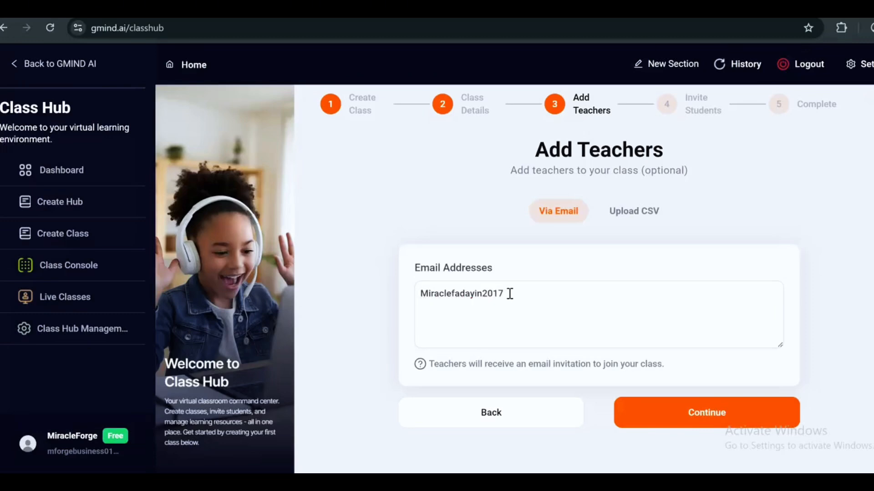
pyautogui.click(626, 217)
pyautogui.click(705, 426)
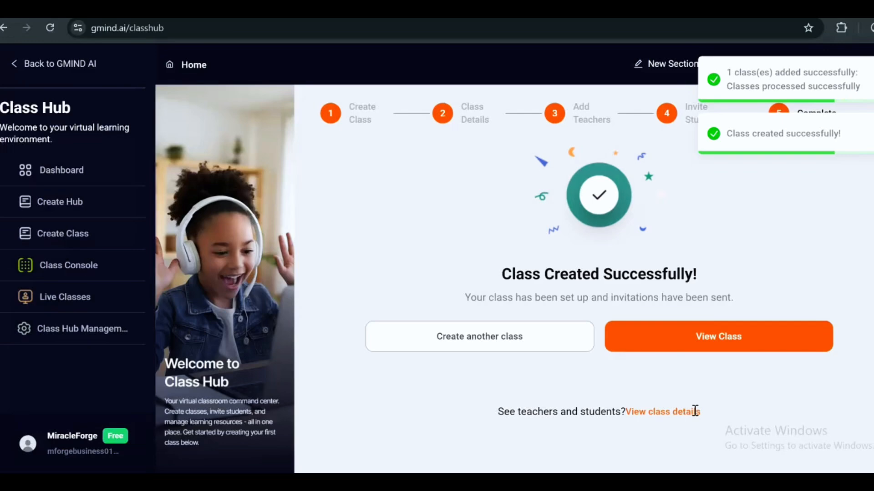
# View the new Biology class and enter it from the Class Console
pyautogui.click(684, 345)
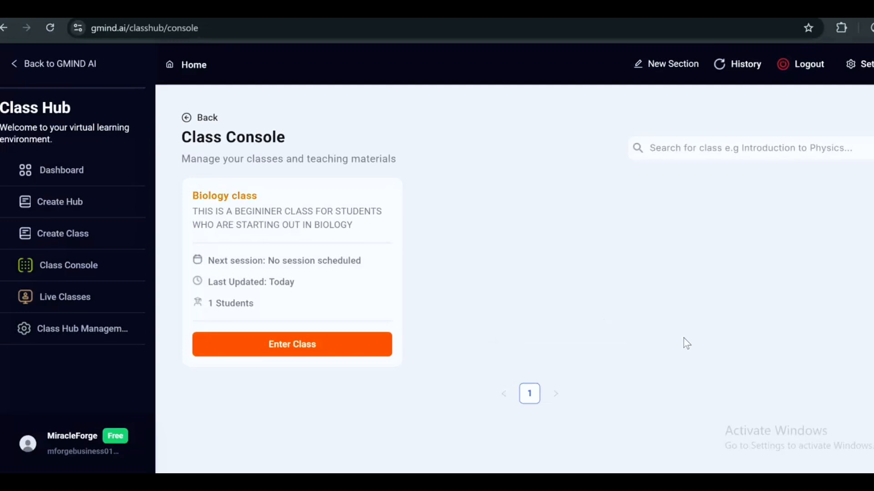
pyautogui.click(316, 346)
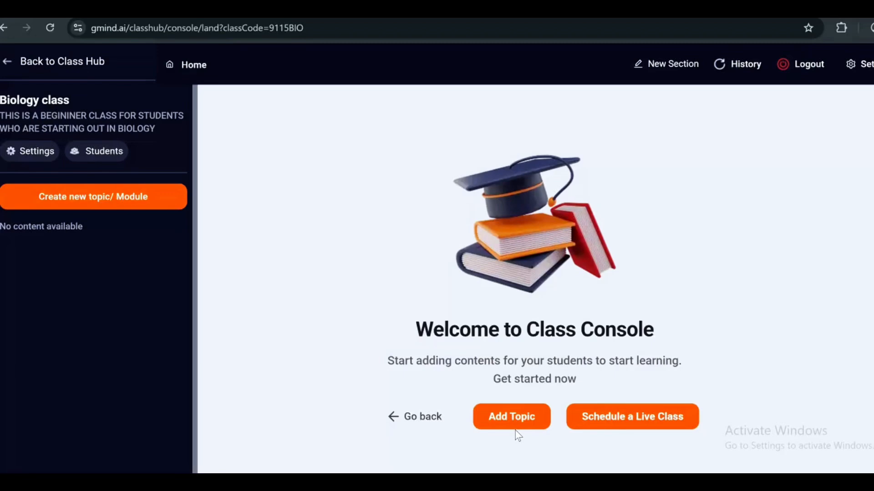
pyautogui.click(507, 422)
# Add a new topic to the Biology class and name it 'reproduction'
pyautogui.click(409, 232)
pyautogui.click(410, 247)
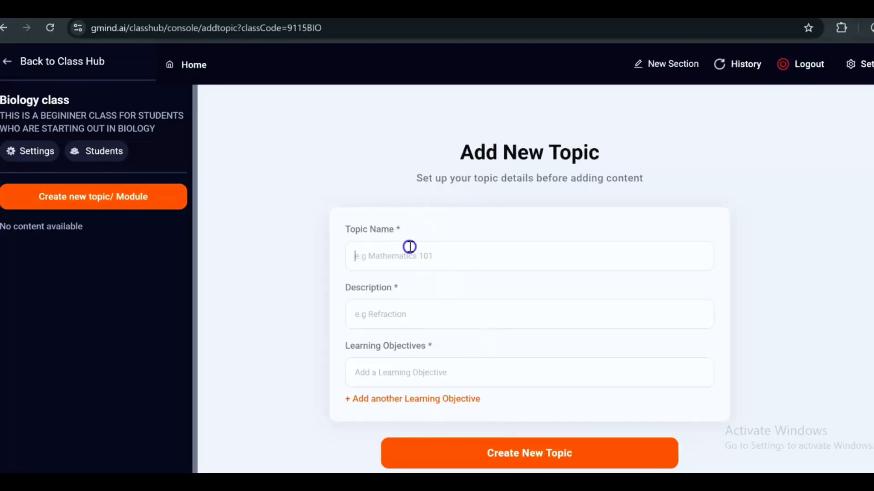
pyautogui.write('Biology')
pyautogui.click(384, 304)
pyautogui.write('repr')
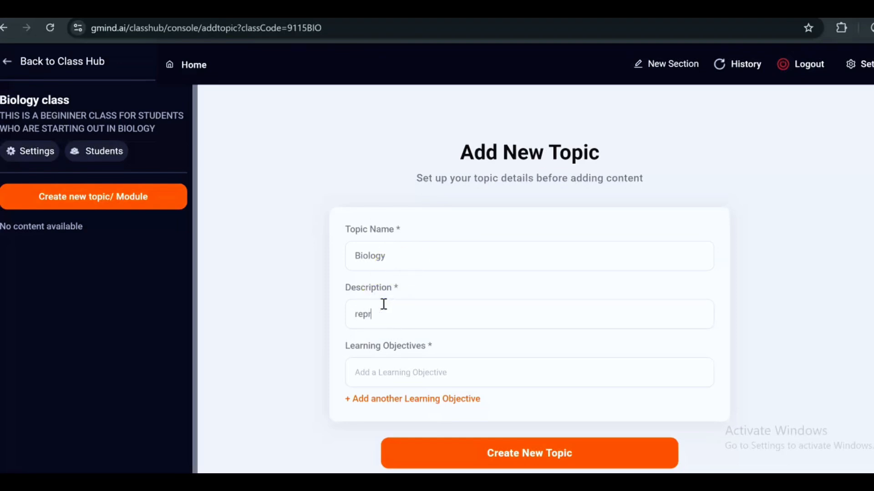
pyautogui.write('oduction')
pyautogui.click(383, 258)
pyautogui.press('BackSpace')
pyautogui.press('BackSpace')
pyautogui.press('BackSpace')
pyautogui.press('BackSpace')
pyautogui.press('BackSpace')
pyautogui.press('BackSpace')
pyautogui.press('BackSpace')
pyautogui.write('reproduction')
# Describe it as 'reproduction for beginner', add the learning objective about what reproduction is, and create it
pyautogui.click(405, 312)
pyautogui.press('BackSpace')
pyautogui.hotkey('ctrl', 'BackSpace')
pyautogui.write('reproduction for beginner')
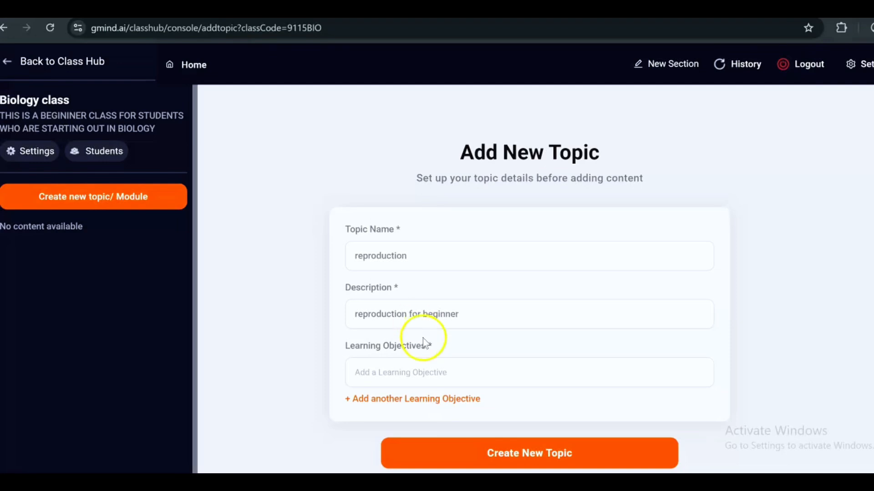
pyautogui.click(427, 365)
pyautogui.write('ed')
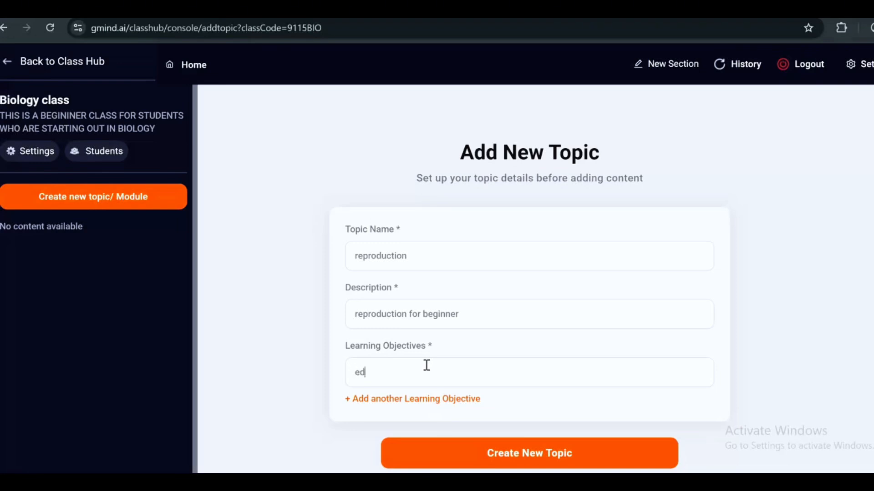
pyautogui.write('ucate the new student what repro')
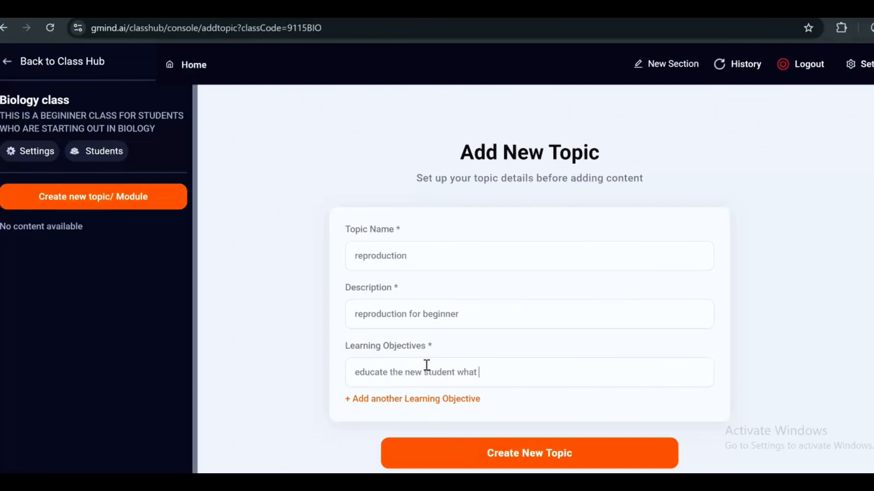
pyautogui.write('duction is al about')
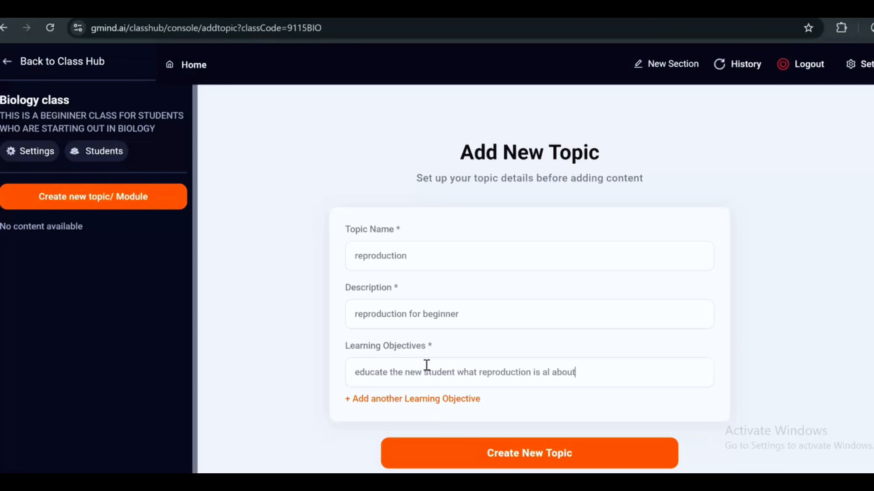
pyautogui.click(453, 443)
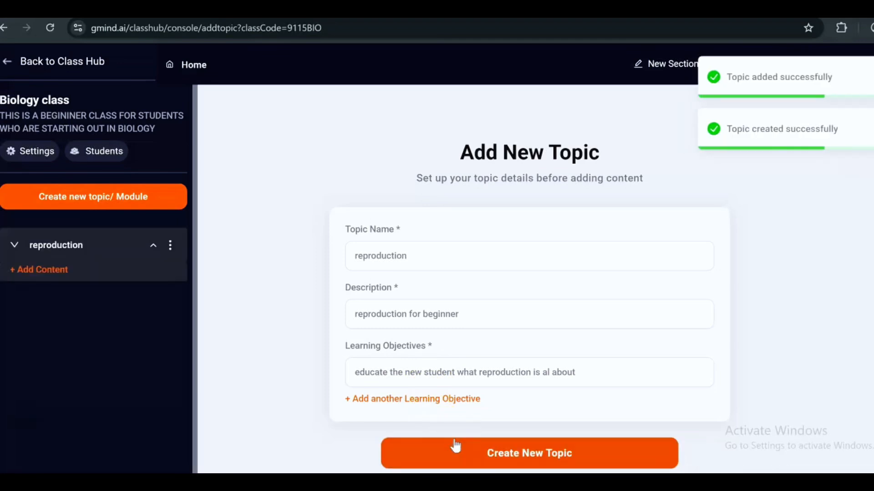
pyautogui.click(47, 151)
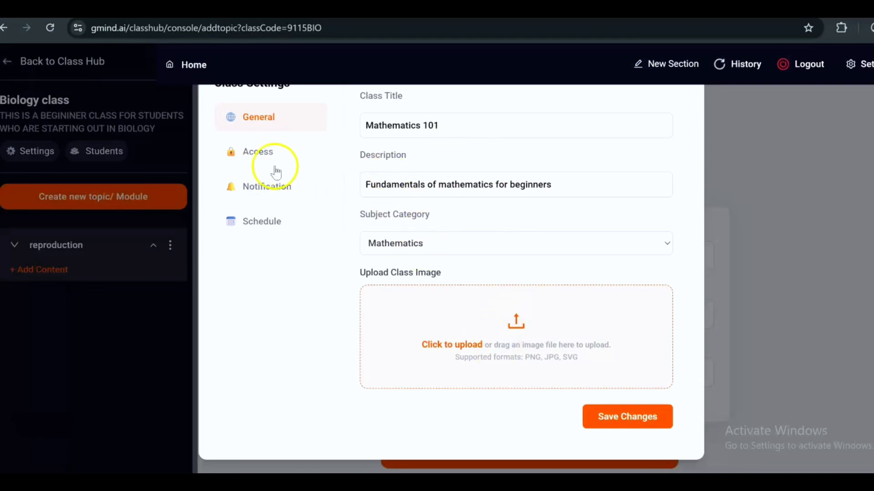
pyautogui.click(269, 193)
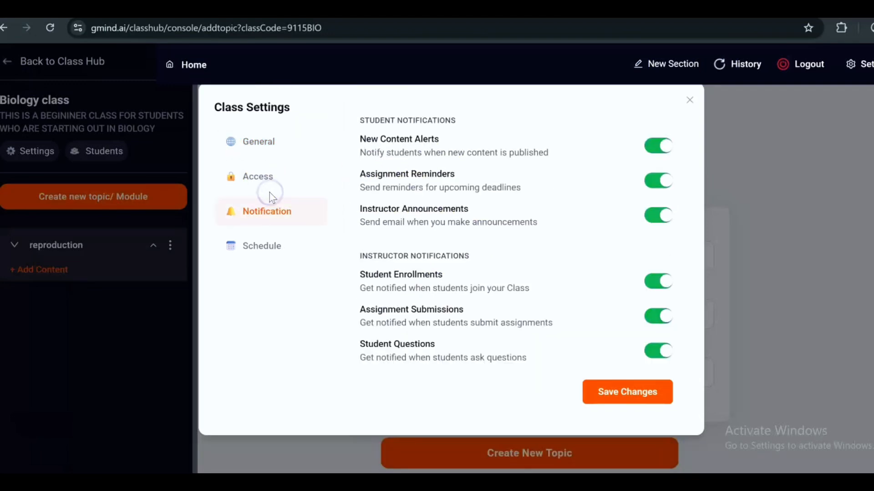
pyautogui.click(271, 249)
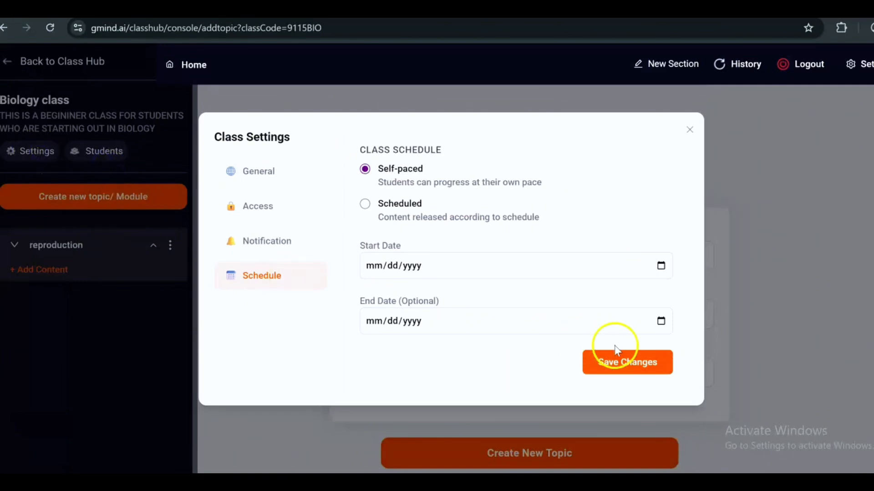
pyautogui.click(685, 135)
pyautogui.click(695, 133)
pyautogui.moveTo(696, 133); pyautogui.dragTo(647, 361)
pyautogui.click(647, 361)
pyautogui.scroll(-1, 455, 314)
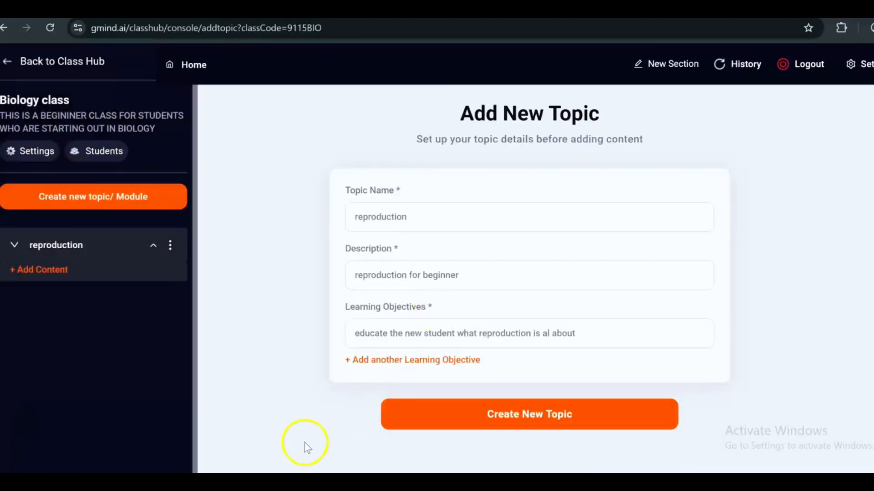
# Open Add Content for the reproduction topic and browse Notes, Files and Videos, Quiz, YouTube Video, Assignment
pyautogui.click(42, 270)
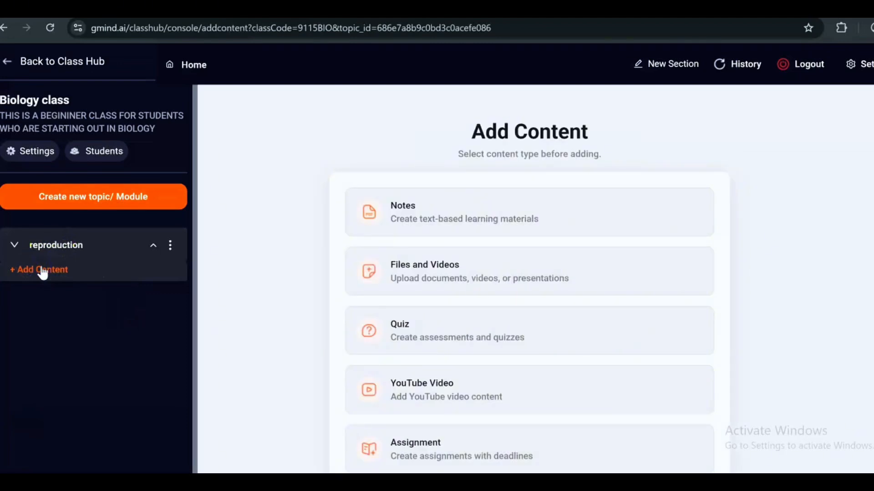
pyautogui.scroll(-2, 357, 280)
pyautogui.scroll(2, 358, 284)
pyautogui.click(361, 264)
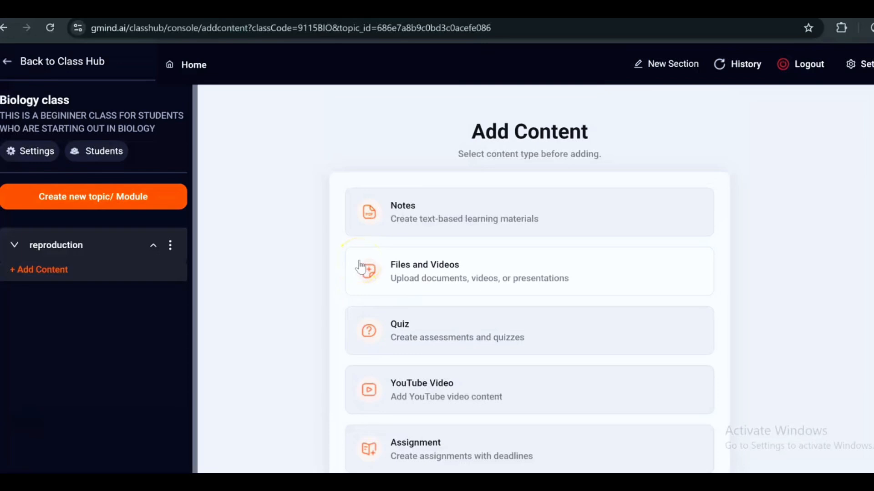
pyautogui.click(434, 214)
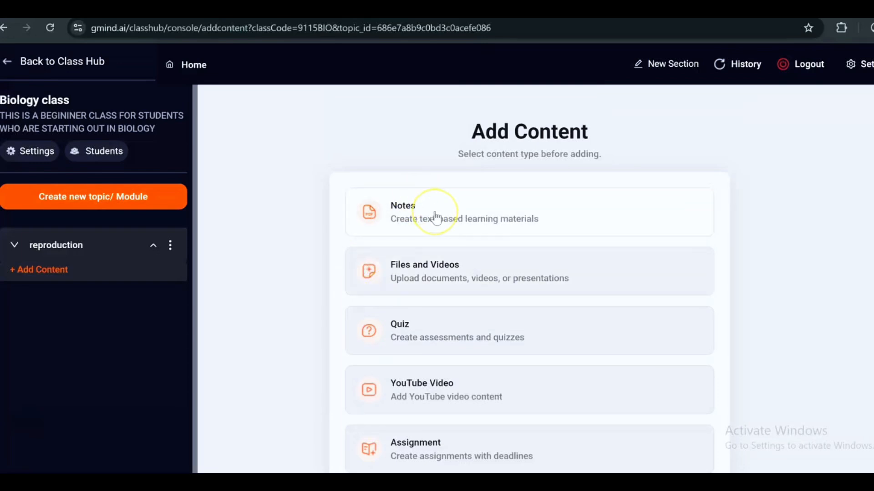
pyautogui.click(452, 267)
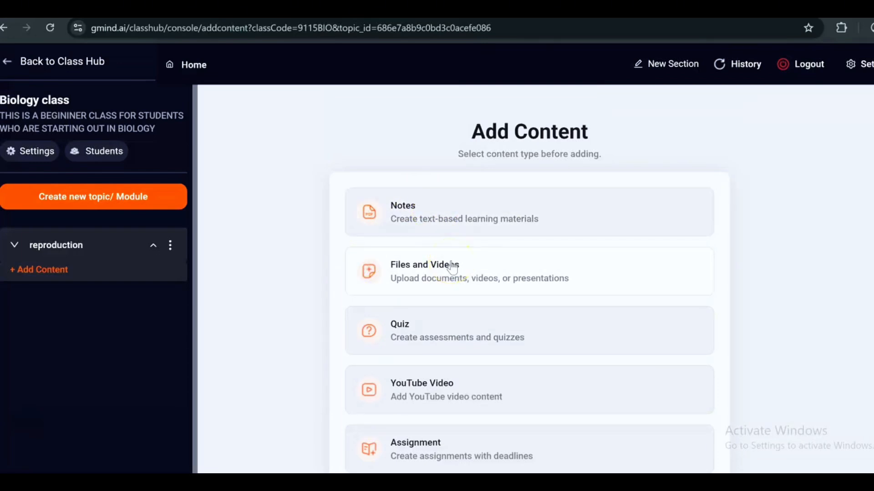
pyautogui.click(469, 335)
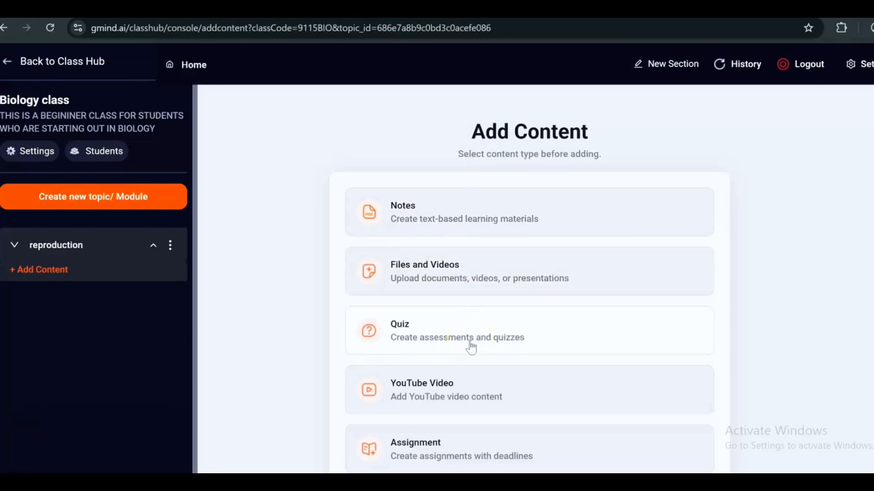
pyautogui.click(469, 370)
pyautogui.scroll(-2, 469, 373)
pyautogui.click(468, 378)
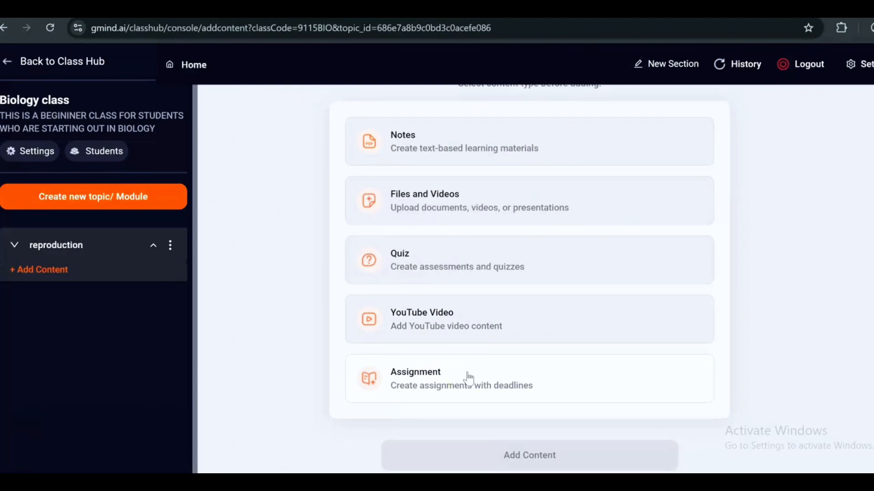
pyautogui.click(467, 382)
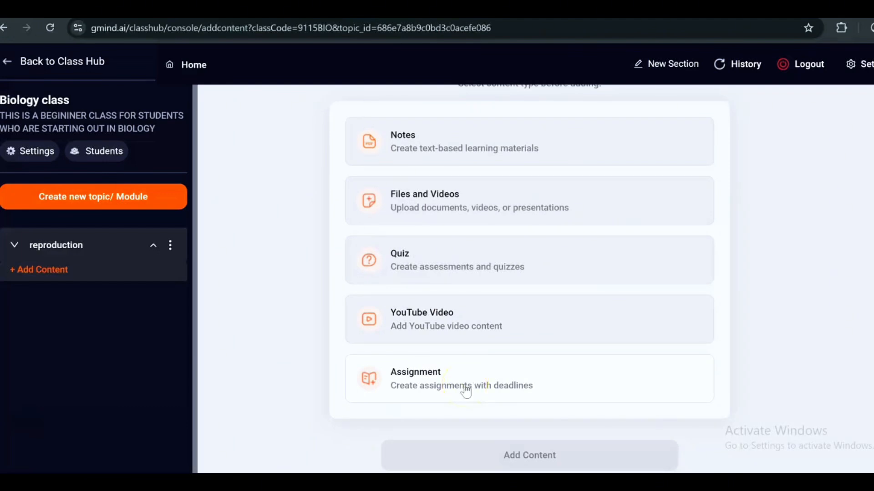